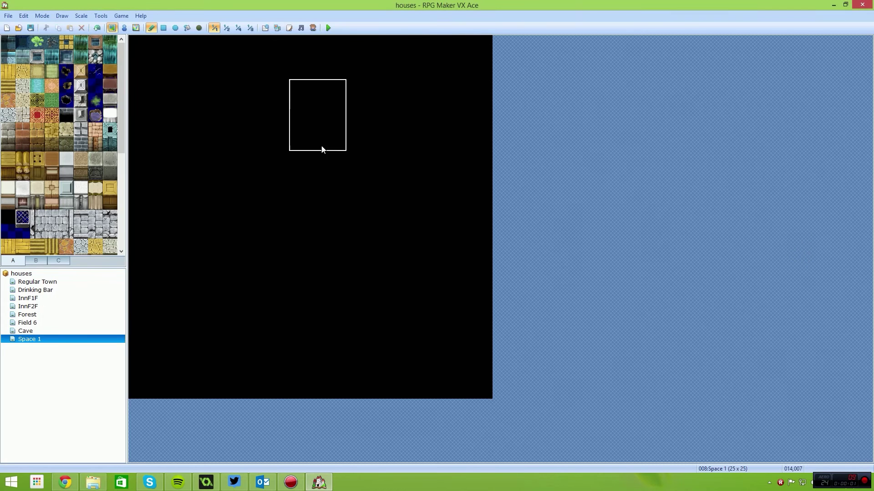
# Step: Browse the furniture tile tabs and try a wood-lined pool shape, then undo it
pyautogui.rightClick(292, 136)
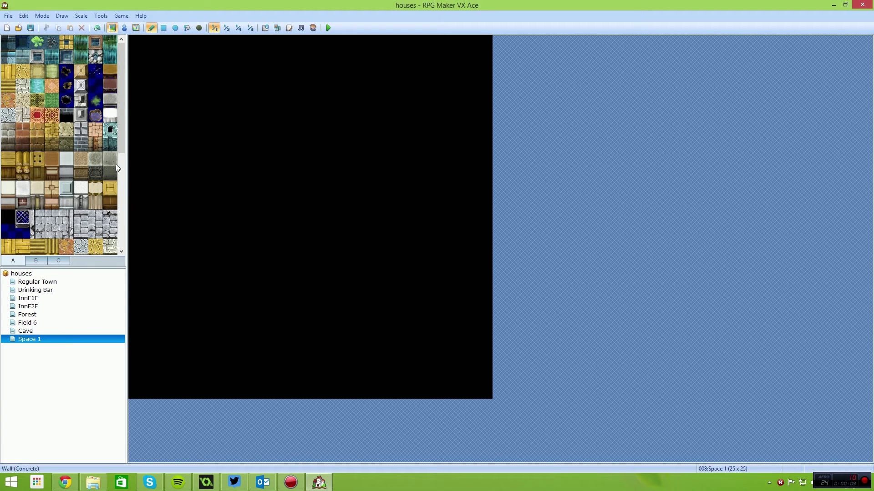
pyautogui.click(45, 260)
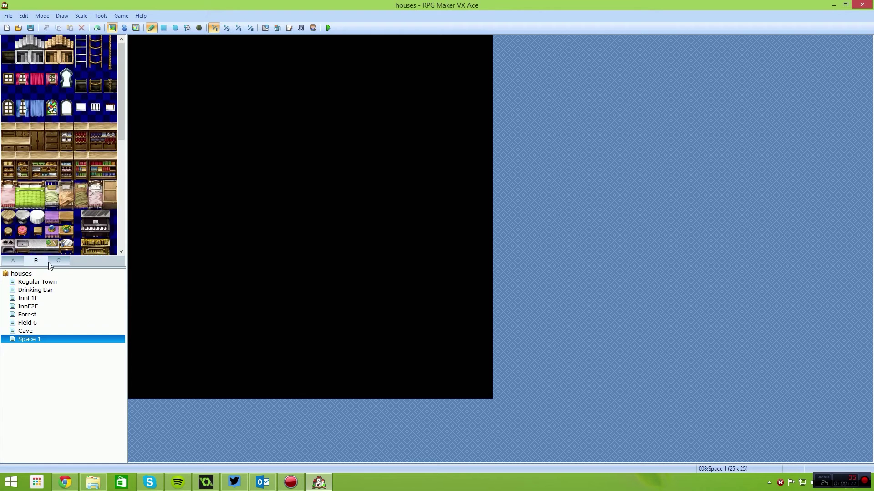
pyautogui.click(36, 262)
pyautogui.moveTo(121, 140)
pyautogui.mouseDown()
pyautogui.moveTo(118, 185)
pyautogui.moveTo(108, 130)
pyautogui.mouseUp()
pyautogui.click(13, 260)
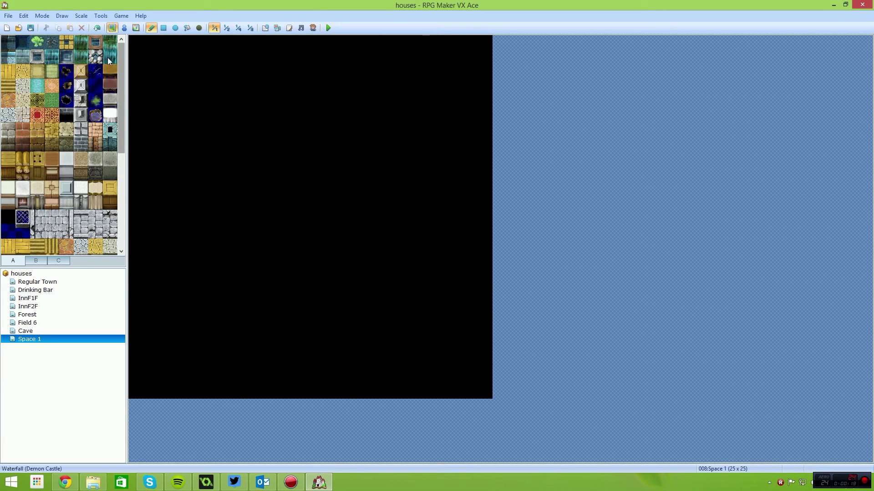
pyautogui.click(99, 44)
pyautogui.moveTo(237, 87)
pyautogui.mouseDown()
pyautogui.moveTo(280, 171)
pyautogui.moveTo(249, 139)
pyautogui.mouseUp()
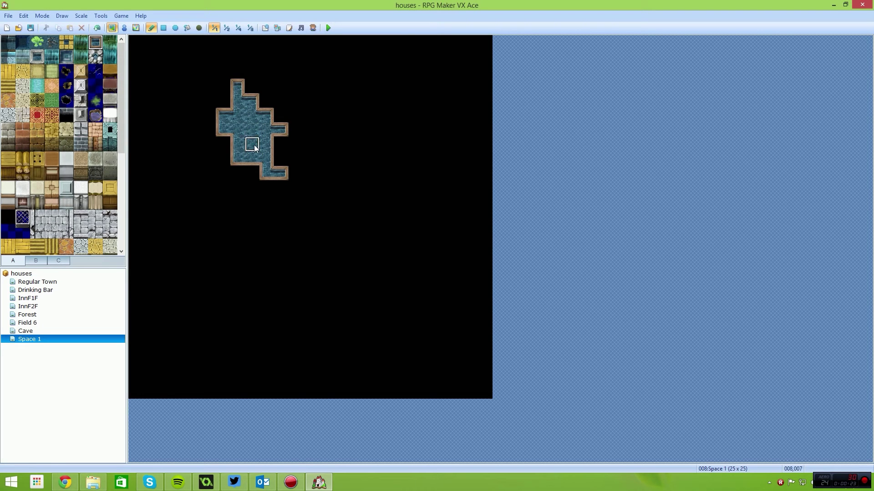
pyautogui.hotkey('ctrl', 'z')
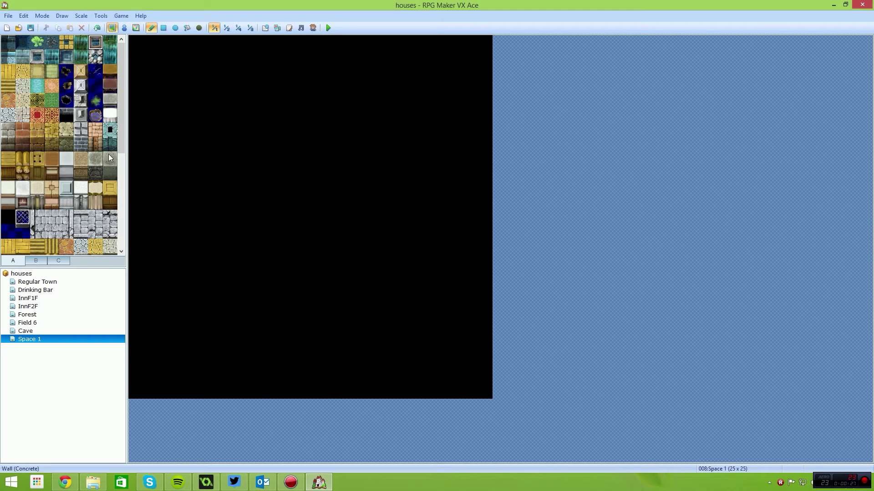
# Step: Paint the grey interior wall strip, two rows high, across the room's top
pyautogui.click(14, 202)
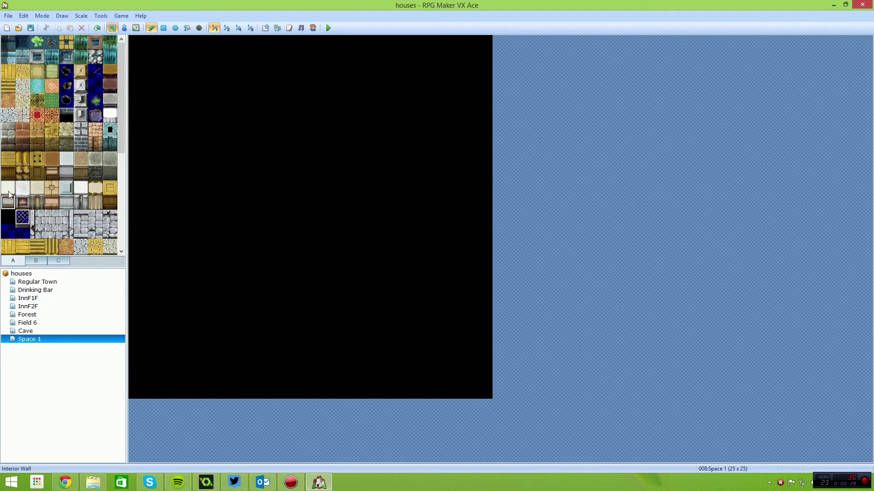
pyautogui.moveTo(223, 131); pyautogui.dragTo(229, 159)
pyautogui.hotkey('ctrl', 'z')
pyautogui.moveTo(220, 129)
pyautogui.mouseDown()
pyautogui.moveTo(330, 148)
pyautogui.moveTo(387, 146)
pyautogui.moveTo(383, 131)
pyautogui.moveTo(244, 133)
pyautogui.moveTo(269, 134)
pyautogui.moveTo(292, 112)
pyautogui.moveTo(393, 110)
pyautogui.moveTo(399, 282)
pyautogui.moveTo(199, 280)
pyautogui.moveTo(193, 116)
pyautogui.mouseUp()
pyautogui.click(8, 188)
# Step: Paint the cream wall frame around the room and finish the interior wall's leftmost column
pyautogui.moveTo(221, 274); pyautogui.dragTo(366, 272)
pyautogui.rightClick(394, 288)
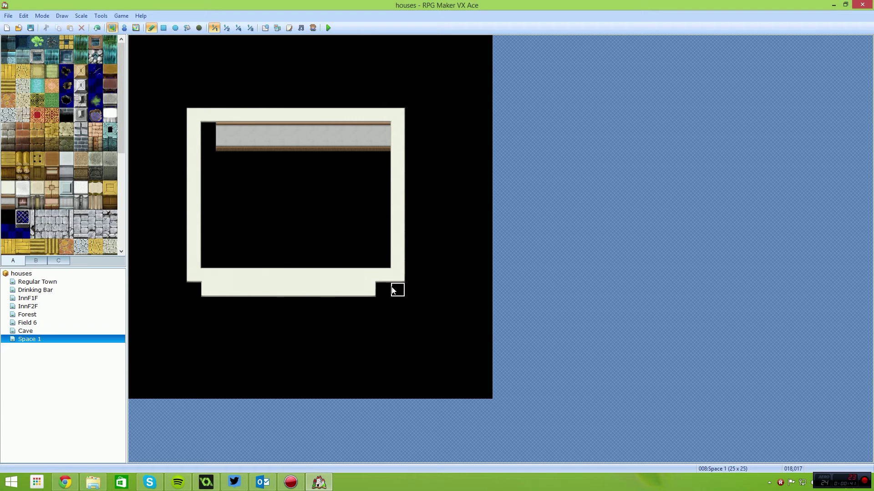
pyautogui.hotkey('ctrl', 'z')
pyautogui.click(208, 130)
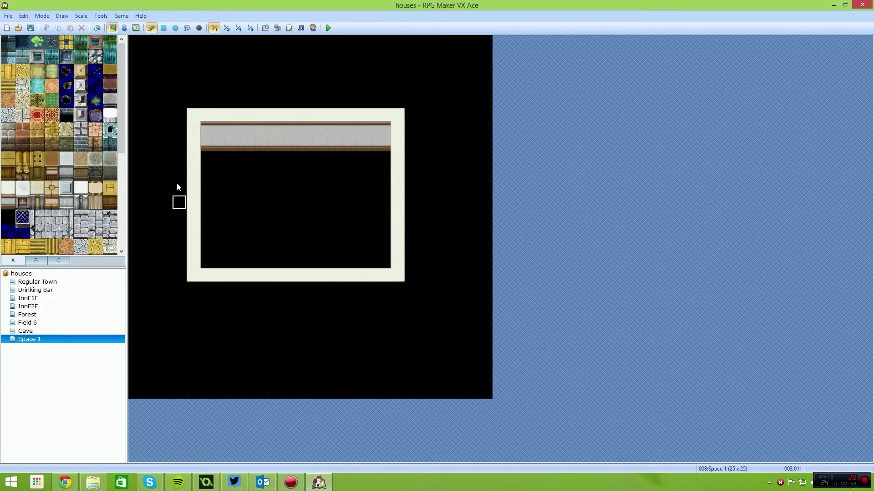
# Step: Flood-fill the room's interior with the yellow wood plank floor tile
pyautogui.click(9, 71)
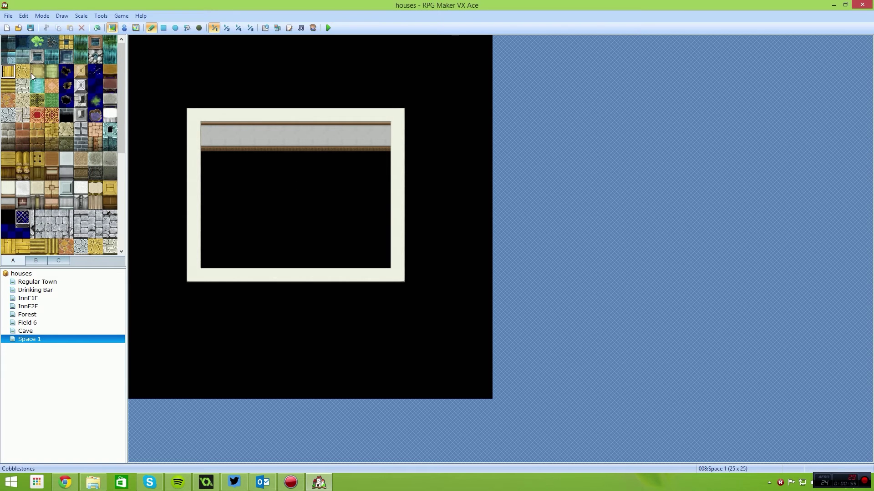
pyautogui.click(187, 28)
pyautogui.click(253, 181)
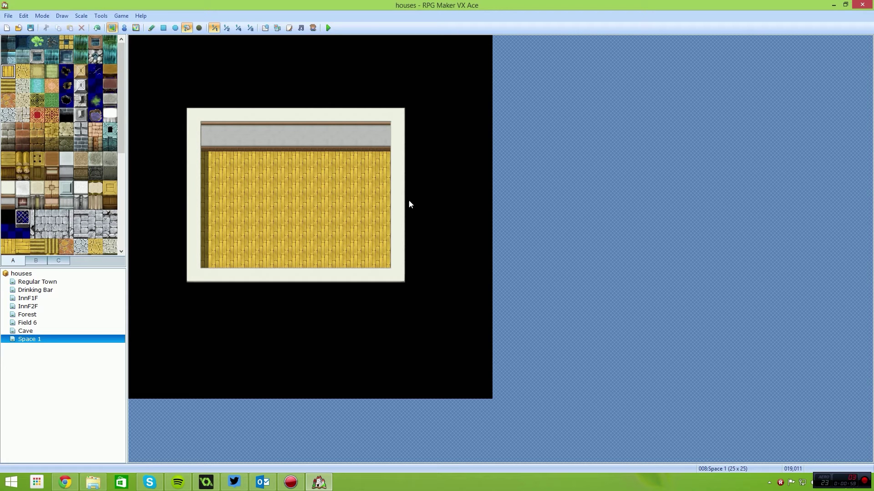
# Step: Try filling the black area outside the room with stone wall, then undo it
pyautogui.click(35, 144)
pyautogui.click(370, 336)
pyautogui.hotkey('ctrl', 'z')
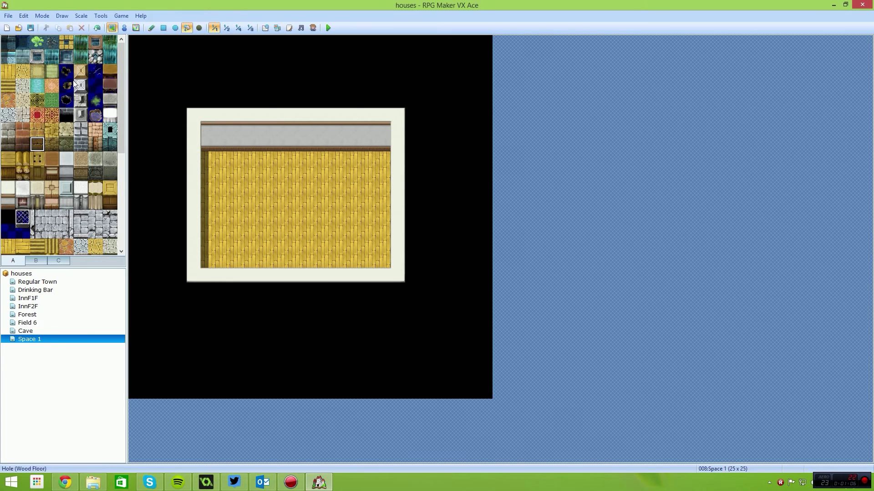
pyautogui.click(151, 28)
pyautogui.moveTo(393, 339)
pyautogui.mouseDown()
pyautogui.moveTo(446, 343)
pyautogui.moveTo(437, 329)
pyautogui.moveTo(388, 331)
pyautogui.moveTo(397, 348)
pyautogui.mouseUp()
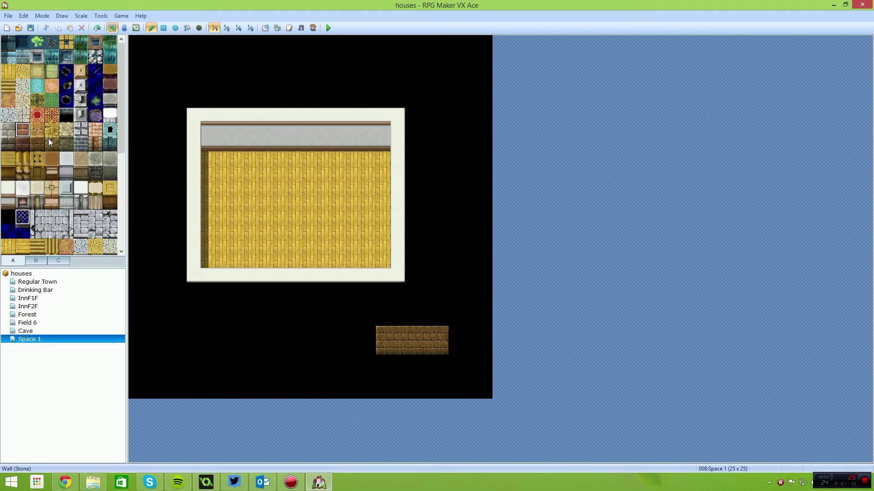
pyautogui.moveTo(456, 318)
pyautogui.mouseDown()
pyautogui.moveTo(368, 319)
pyautogui.moveTo(358, 385)
pyautogui.moveTo(389, 395)
pyautogui.moveTo(458, 390)
pyautogui.moveTo(458, 334)
pyautogui.mouseUp()
pyautogui.rightClick(383, 363)
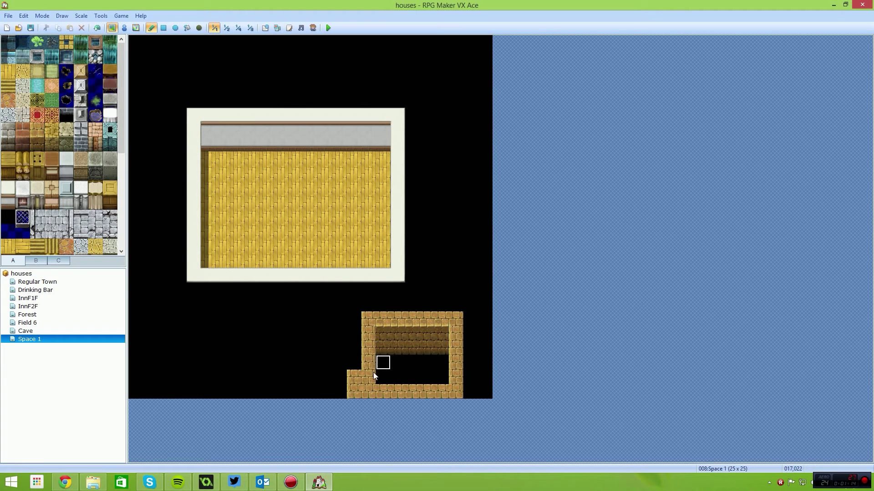
pyautogui.click(8, 72)
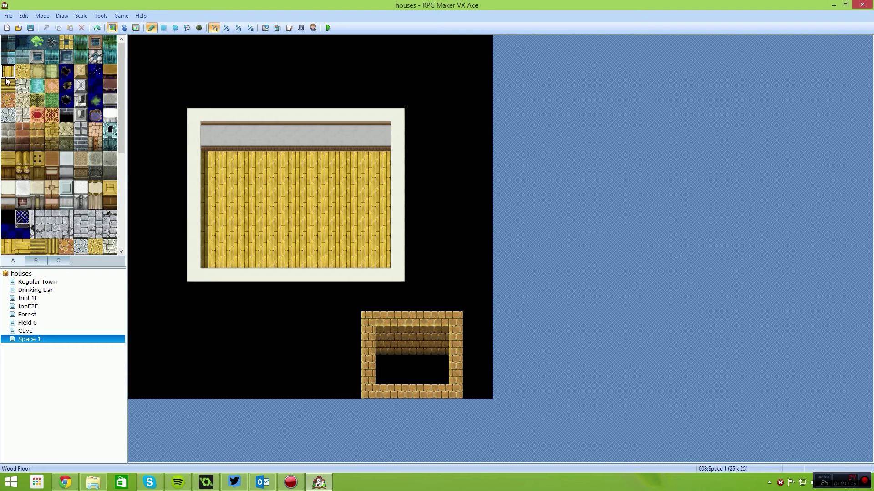
pyautogui.click(187, 28)
pyautogui.click(397, 362)
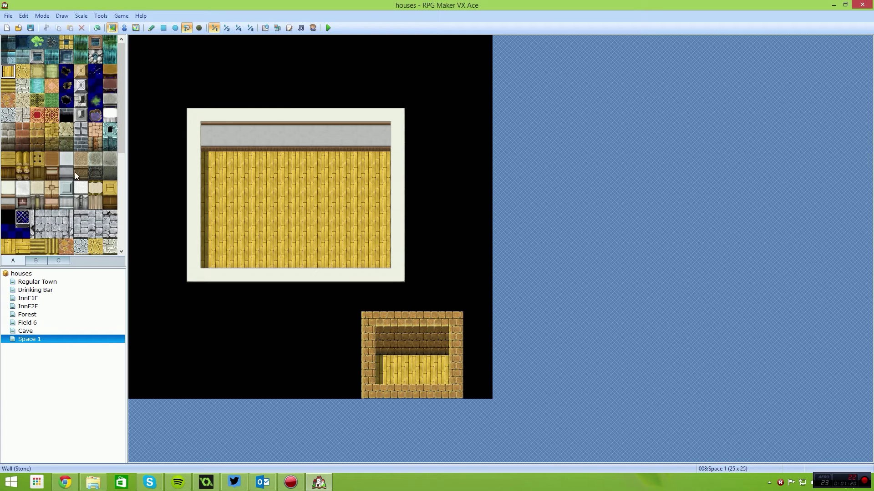
pyautogui.hotkey('ctrl', 'z')
pyautogui.click(22, 74)
pyautogui.click(411, 364)
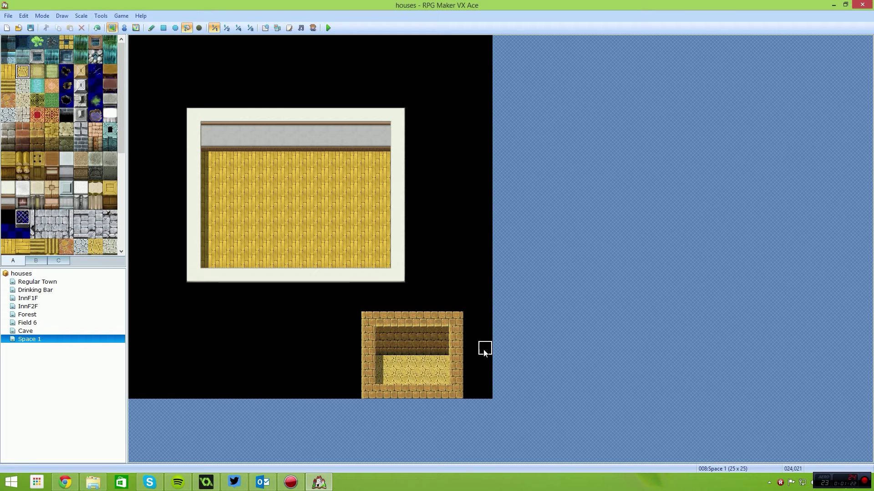
pyautogui.hotkey('ctrl', 'z')
pyautogui.click(22, 85)
pyautogui.click(412, 364)
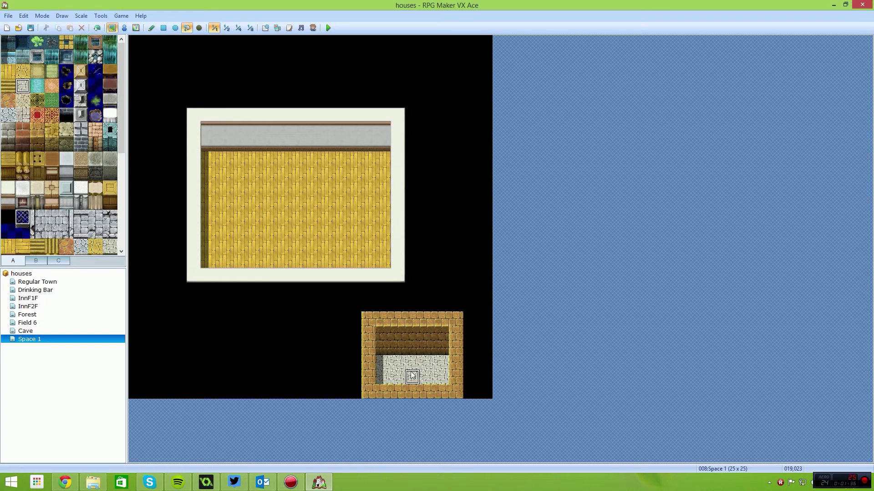
pyautogui.moveTo(296, 319); pyautogui.dragTo(354, 393, button='right')
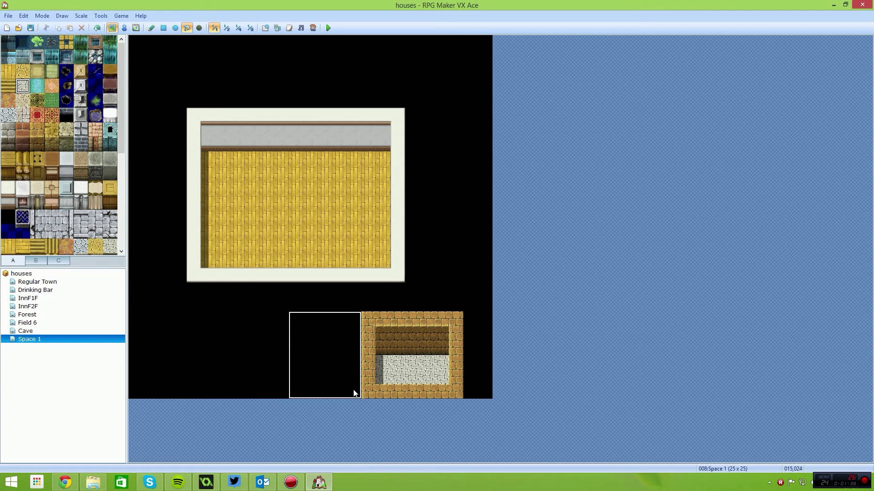
pyautogui.moveTo(278, 329); pyautogui.dragTo(325, 377, button='right')
pyautogui.moveTo(366, 319)
pyautogui.mouseDown()
pyautogui.moveTo(377, 343)
pyautogui.moveTo(436, 367)
pyautogui.mouseUp()
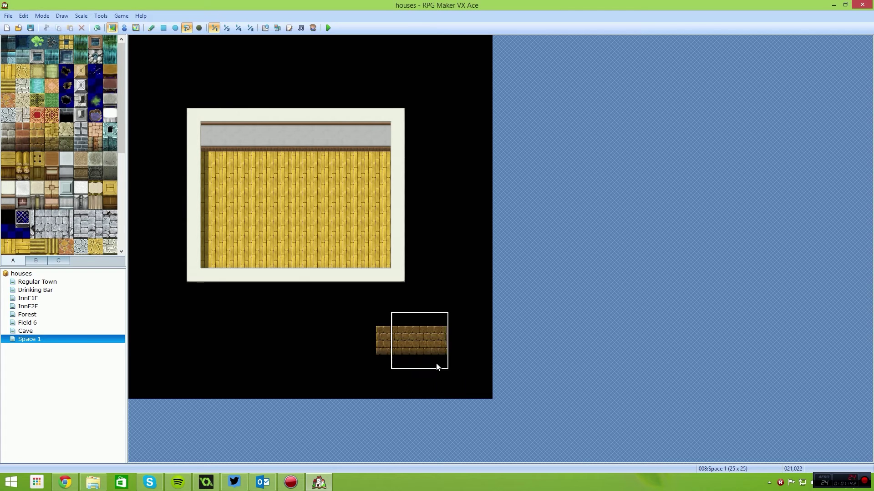
pyautogui.click(421, 339)
pyautogui.click(151, 28)
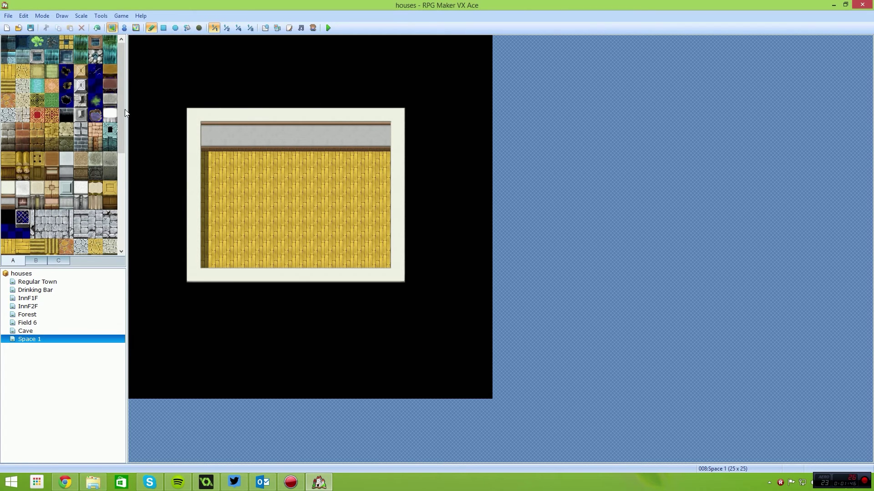
# Step: Draw a cream partition wall down from the top wall, turning left into an L
pyautogui.click(8, 187)
pyautogui.moveTo(283, 125); pyautogui.dragTo(282, 168)
pyautogui.moveTo(281, 202); pyautogui.dragTo(252, 202)
# Step: Add a grey wall face beneath the partition's horizontal arm
pyautogui.click(9, 202)
pyautogui.moveTo(249, 223)
pyautogui.mouseDown()
pyautogui.moveTo(280, 221)
pyautogui.moveTo(268, 219)
pyautogui.mouseUp()
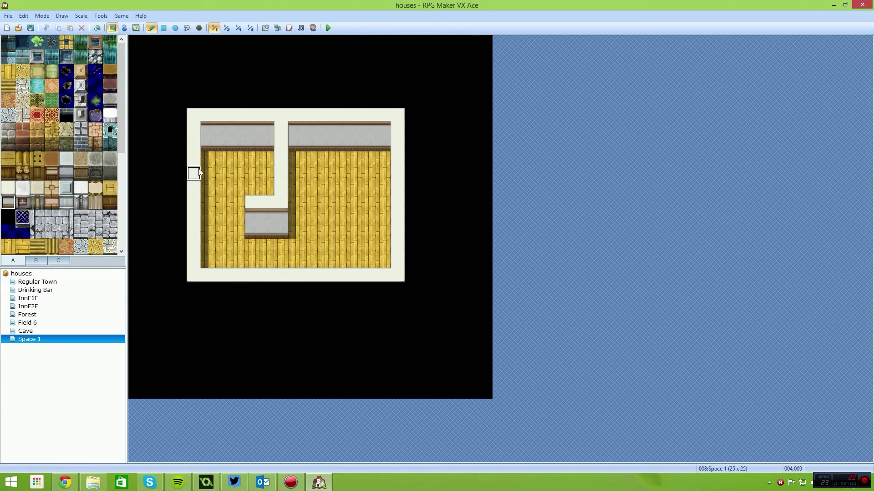
pyautogui.click(41, 258)
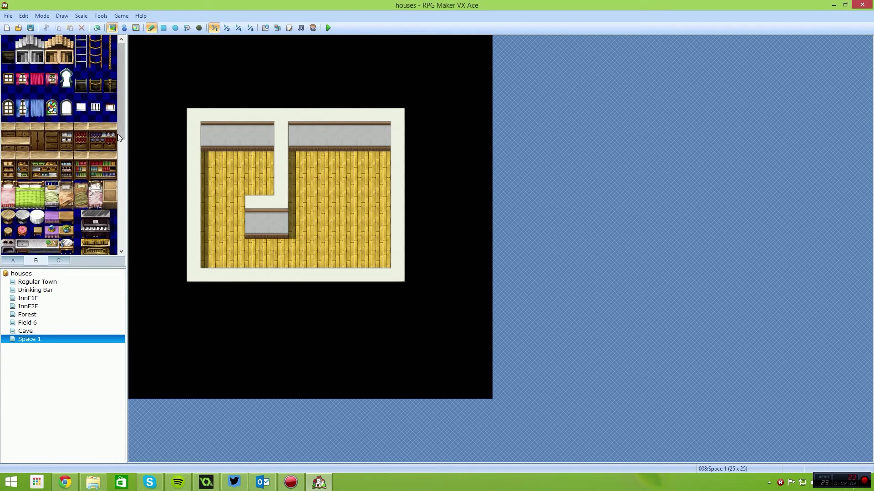
# Step: Place a kitchen counter, stove and small wooden table along the kitchen's back wall
pyautogui.scroll(-3, 119, 138)
pyautogui.moveTo(28, 204); pyautogui.dragTo(54, 209)
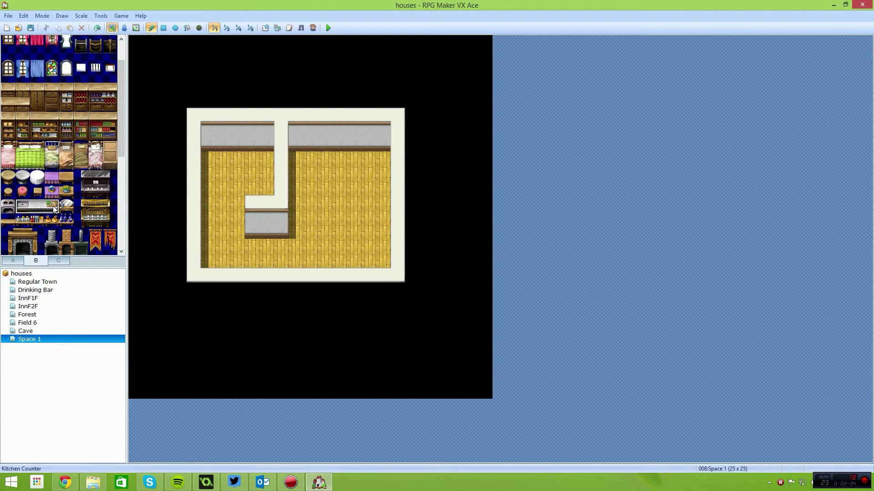
pyautogui.click(235, 162)
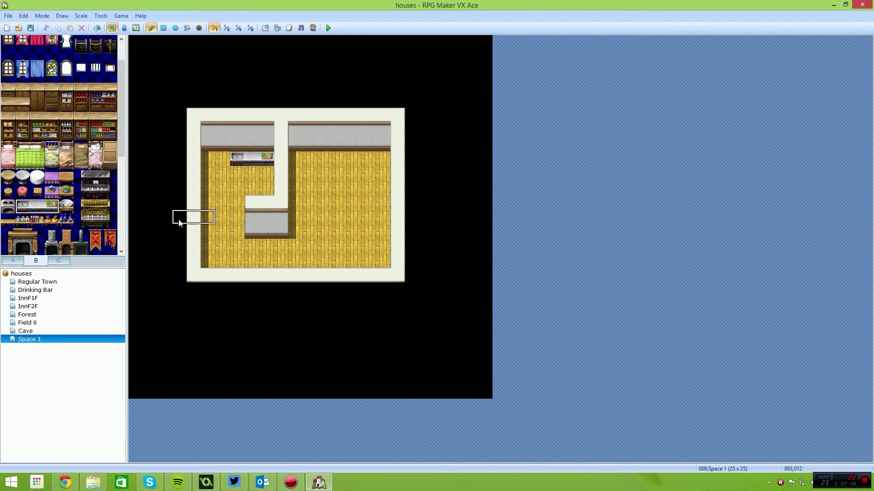
pyautogui.click(9, 206)
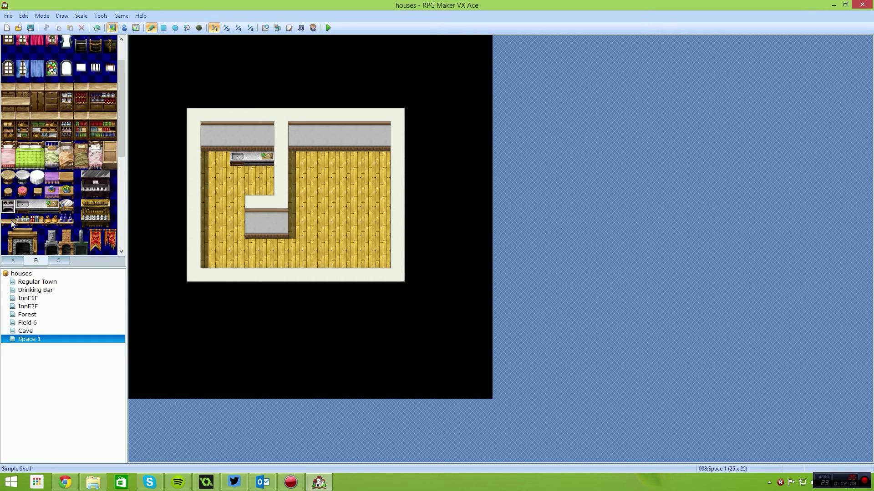
pyautogui.click(223, 159)
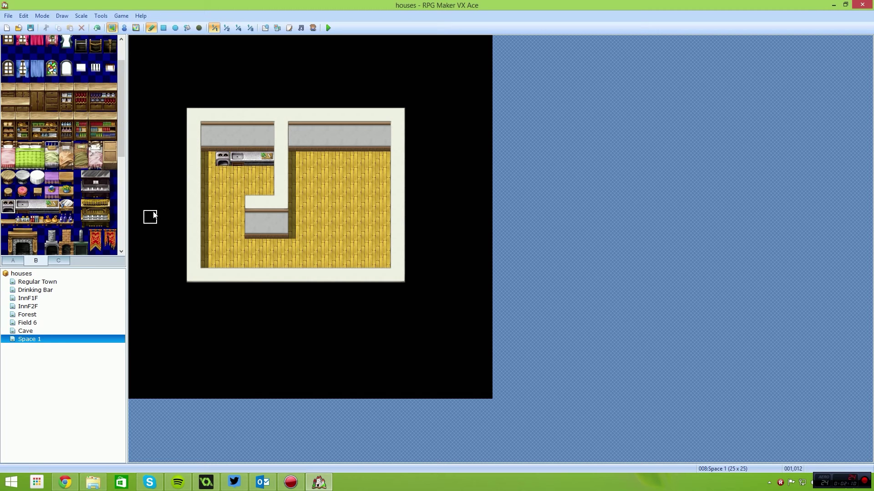
pyautogui.click(9, 221)
pyautogui.click(252, 173)
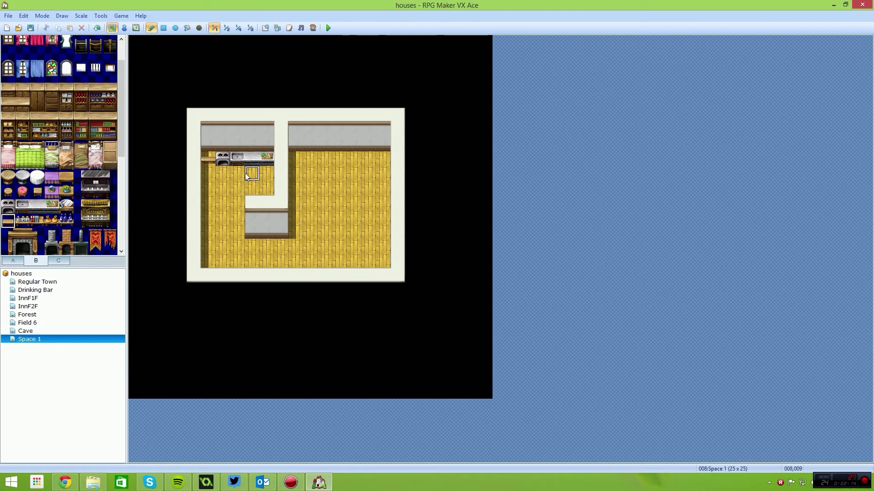
pyautogui.click(64, 180)
pyautogui.click(203, 162)
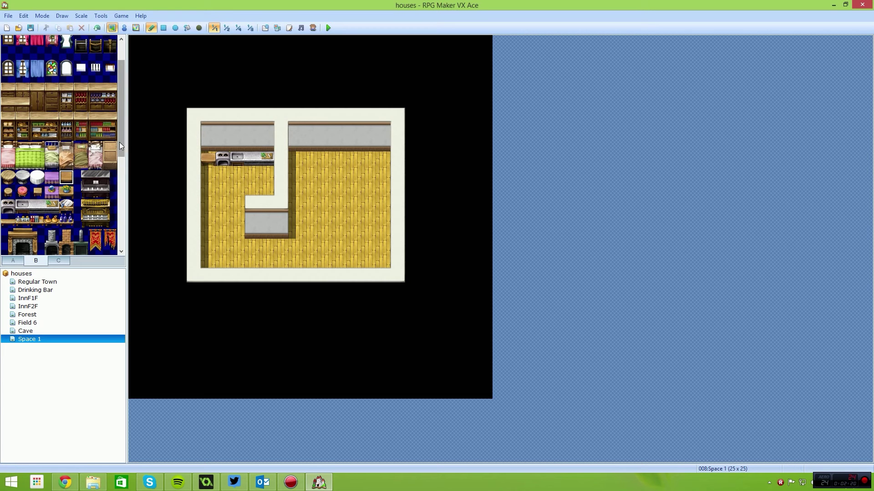
# Step: Stamp the 2x2 bookshelf in the kitchen's top-left corner, undoing a stray stove on the counter
pyautogui.moveTo(120, 146); pyautogui.dragTo(119, 163)
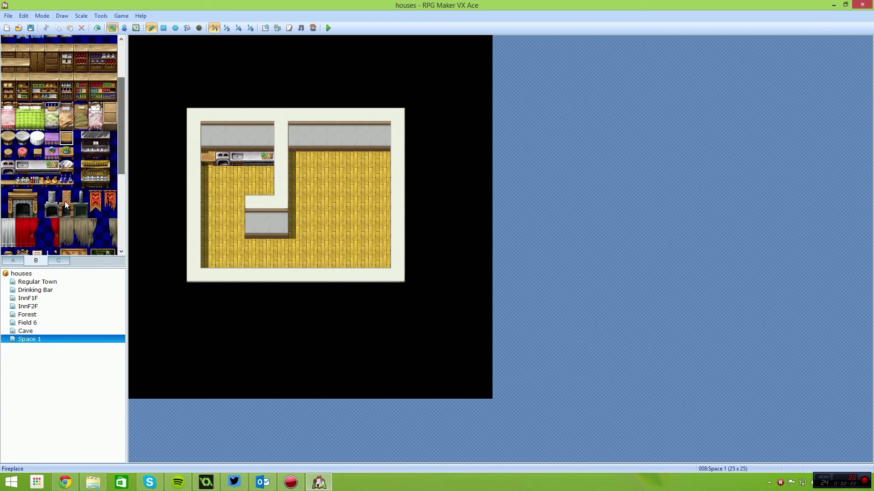
pyautogui.hotkey('ctrl', 'z')
pyautogui.click(208, 146)
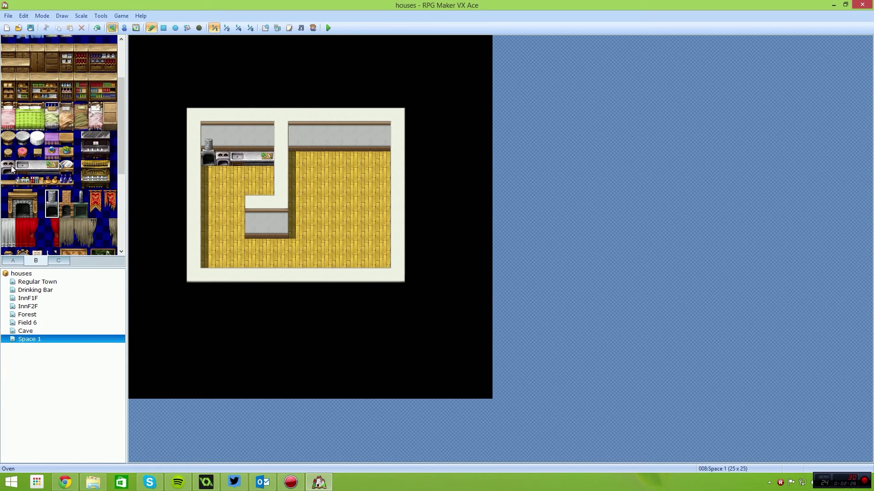
pyautogui.click(7, 137)
pyautogui.moveTo(33, 78); pyautogui.dragTo(55, 98)
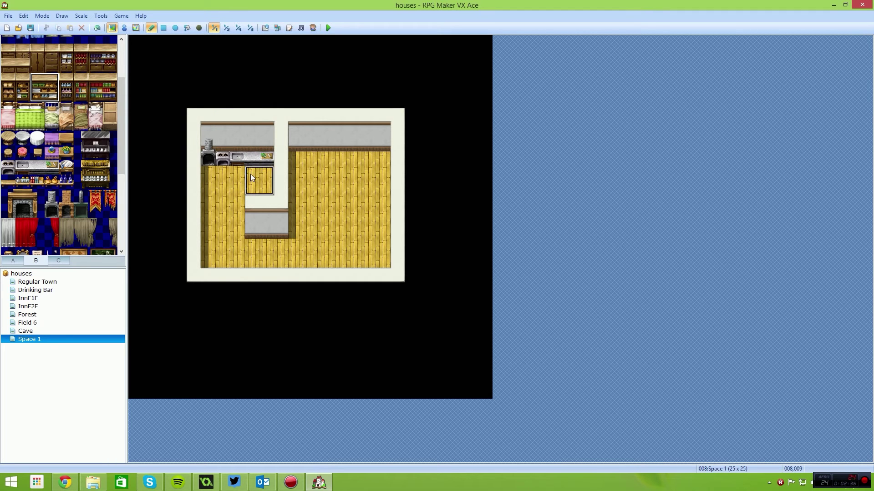
pyautogui.click(209, 143)
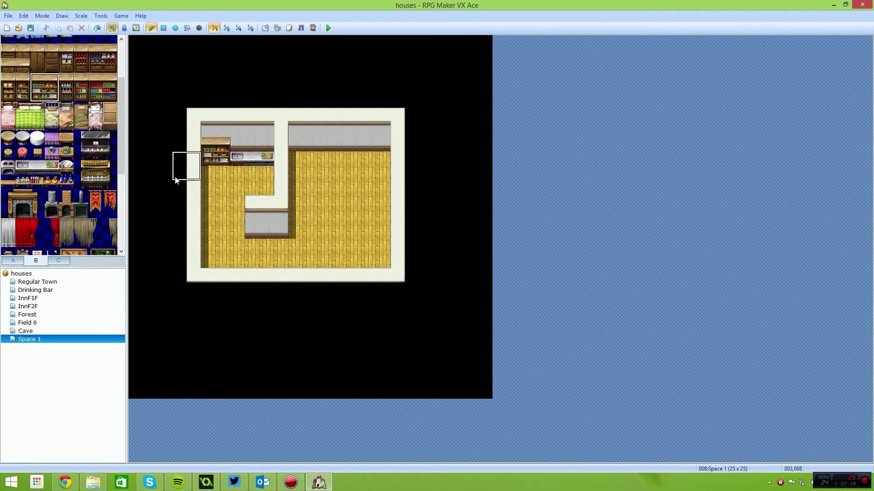
pyautogui.moveTo(52, 196); pyautogui.dragTo(52, 210)
pyautogui.click(252, 145)
pyautogui.hotkey('ctrl', 'z')
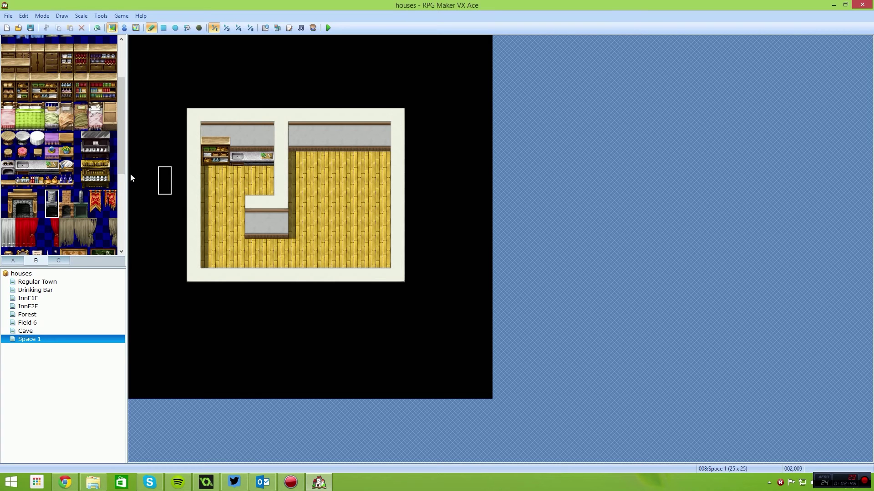
# Step: Paint one arched window onto the kitchen's back wall, undoing misplaced tries
pyautogui.moveTo(120, 112); pyautogui.dragTo(121, 81)
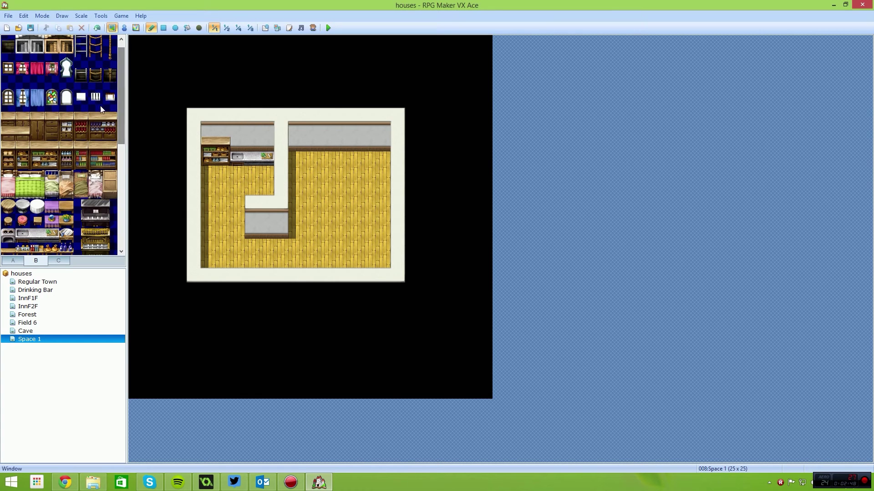
pyautogui.click(65, 96)
pyautogui.moveTo(64, 101); pyautogui.dragTo(65, 105)
pyautogui.click(253, 129)
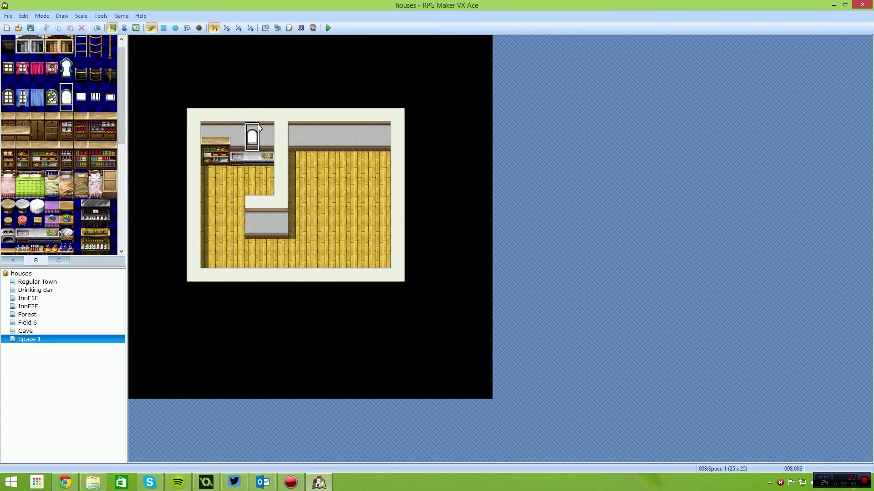
pyautogui.hotkey('ctrl', 'z')
pyautogui.click(9, 97)
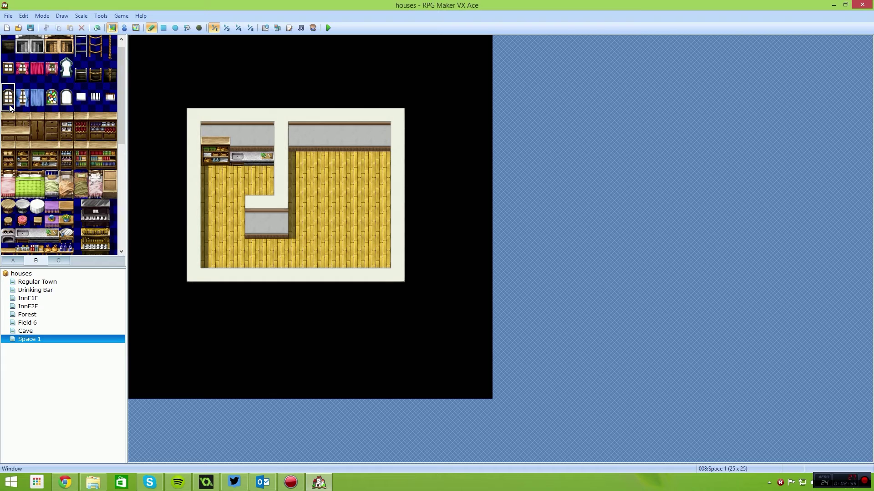
pyautogui.click(267, 137)
pyautogui.click(251, 136)
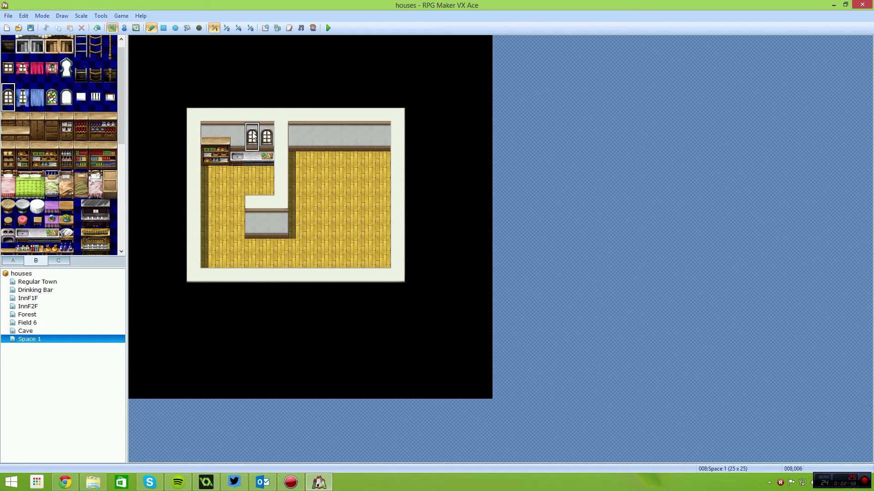
pyautogui.hotkey('ctrl', 'z')
pyautogui.hotkey('ctrl', 'z')
pyautogui.click(255, 147)
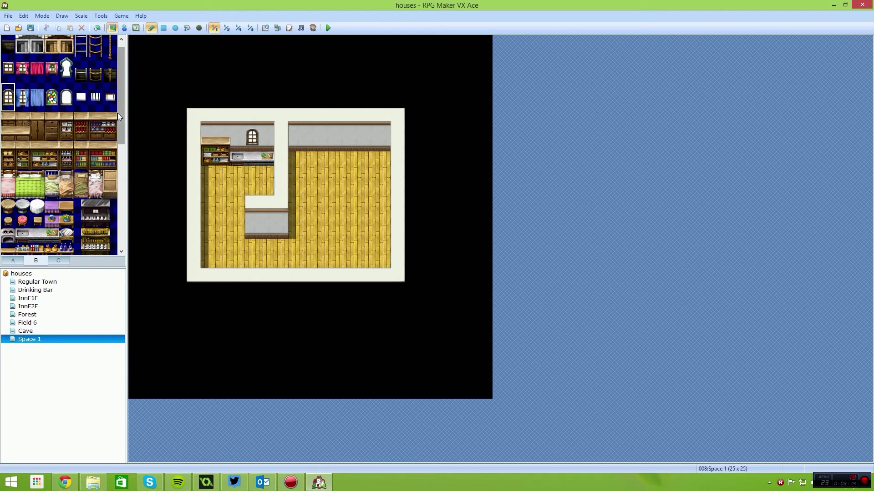
# Step: Paint two arched windows on the right room's back wall, undoing misplaced ones
pyautogui.scroll(1, 120, 105)
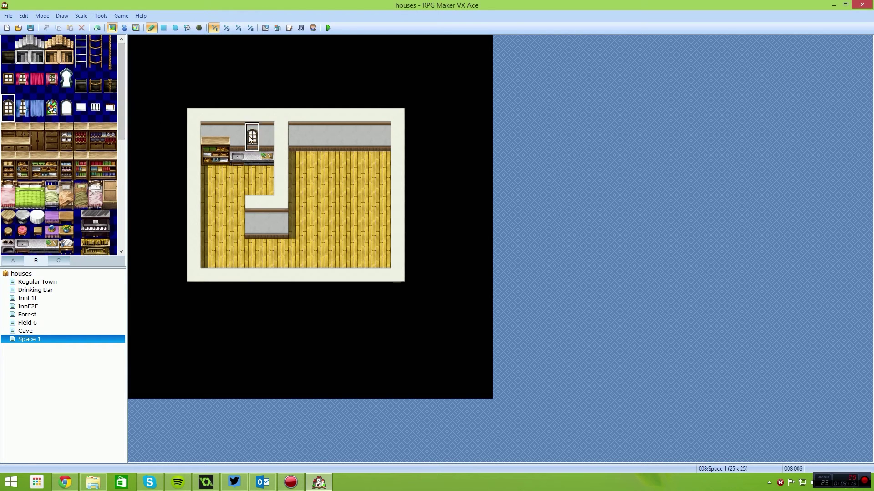
pyautogui.click(325, 136)
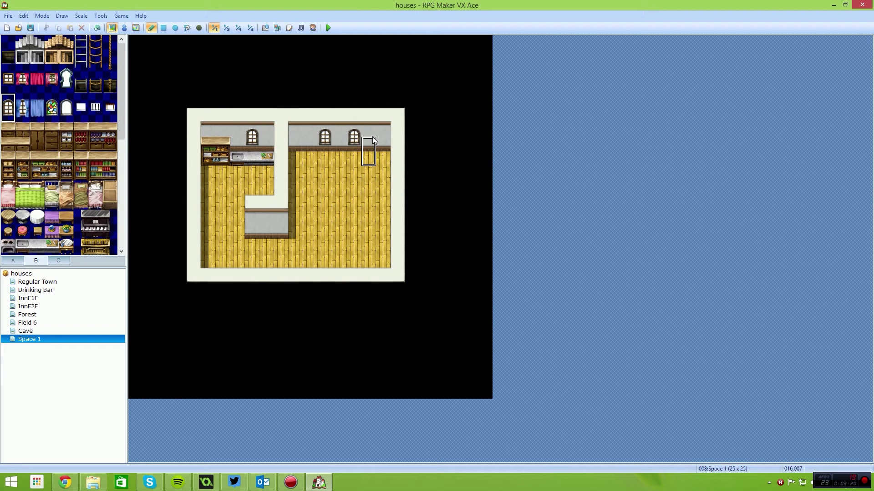
pyautogui.hotkey('ctrl', 'z')
pyautogui.click(371, 145)
pyautogui.hotkey('ctrl', 'z')
pyautogui.click(311, 132)
pyautogui.click(339, 132)
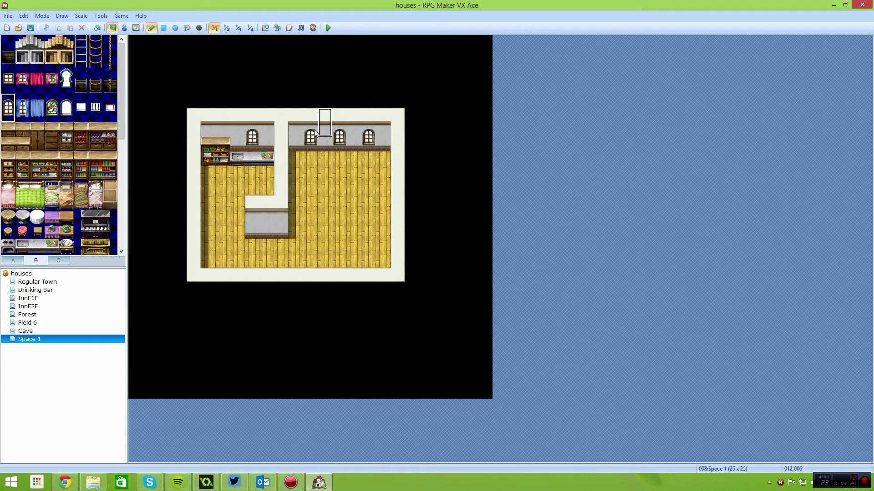
pyautogui.hotkey('ctrl', 'z')
pyautogui.hotkey('ctrl', 'z')
pyautogui.hotkey('ctrl', 'z')
pyautogui.click(324, 135)
pyautogui.click(369, 137)
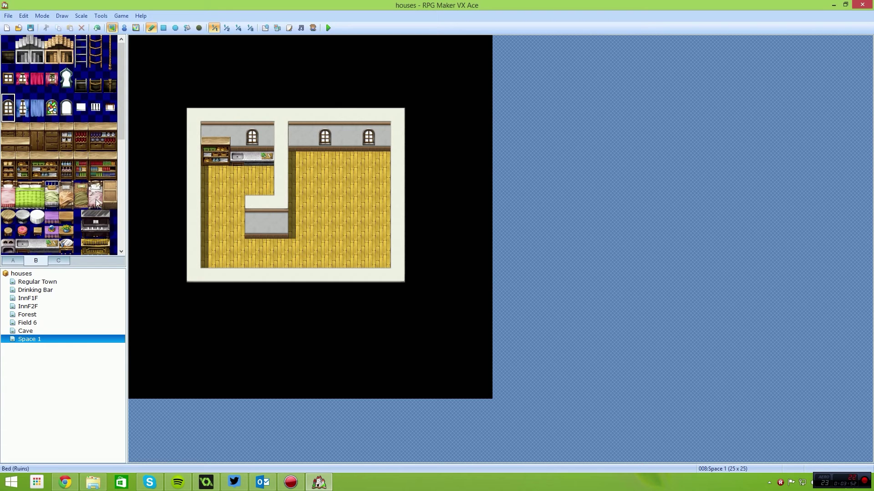
# Step: Stamp the 3x2 upright piano against the right room's back wall under the left window
pyautogui.moveTo(80, 215); pyautogui.dragTo(112, 235)
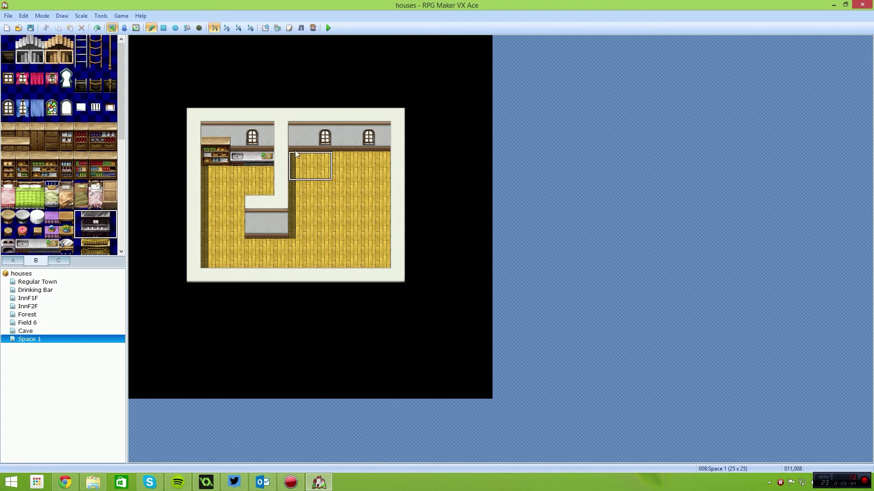
pyautogui.click(348, 146)
pyautogui.hotkey('ctrl', 'z')
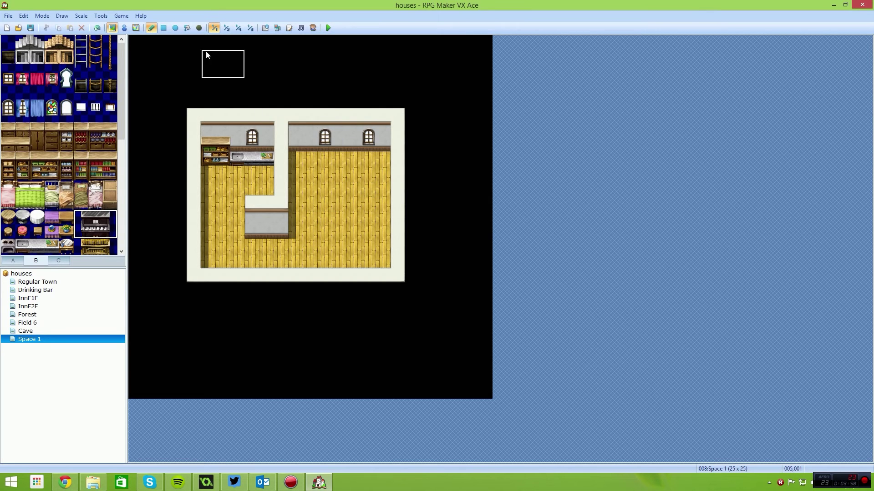
pyautogui.click(302, 152)
pyautogui.hotkey('ctrl', 'z')
pyautogui.click(306, 152)
pyautogui.click(16, 112)
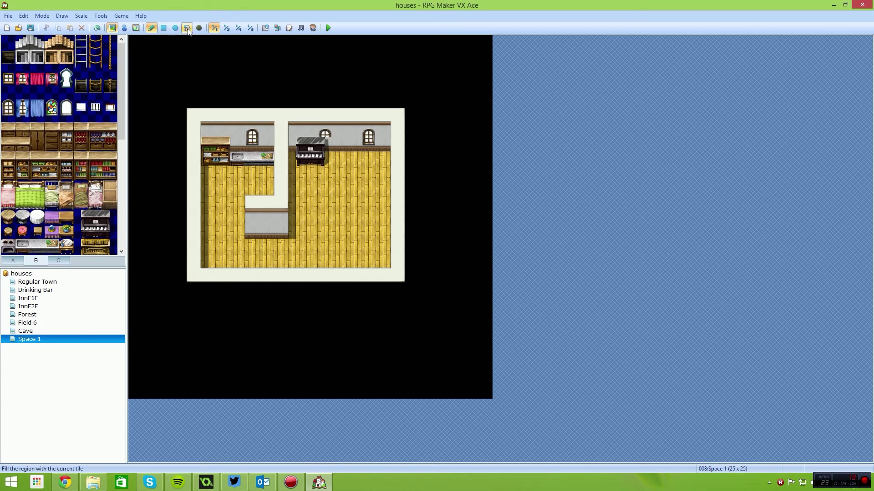
# Step: Create event EV001 on the piano tile, using a Tileset-B tile as its graphic
pyautogui.click(123, 28)
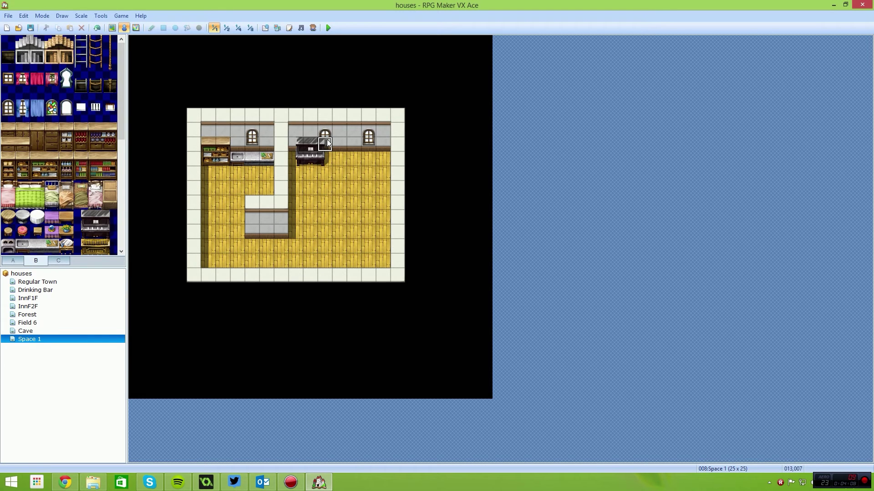
pyautogui.click(110, 217)
pyautogui.rightClick(321, 145)
pyautogui.click(356, 147)
pyautogui.doubleClick(280, 273)
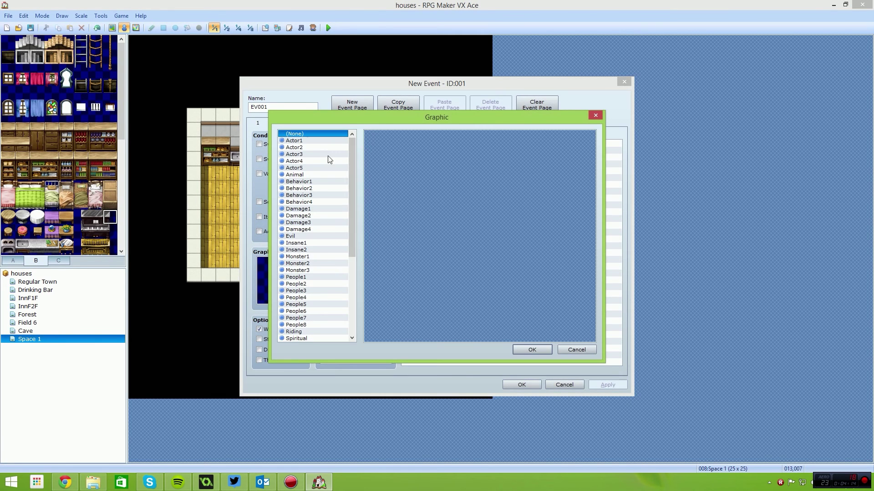
pyautogui.click(351, 276)
pyautogui.click(300, 339)
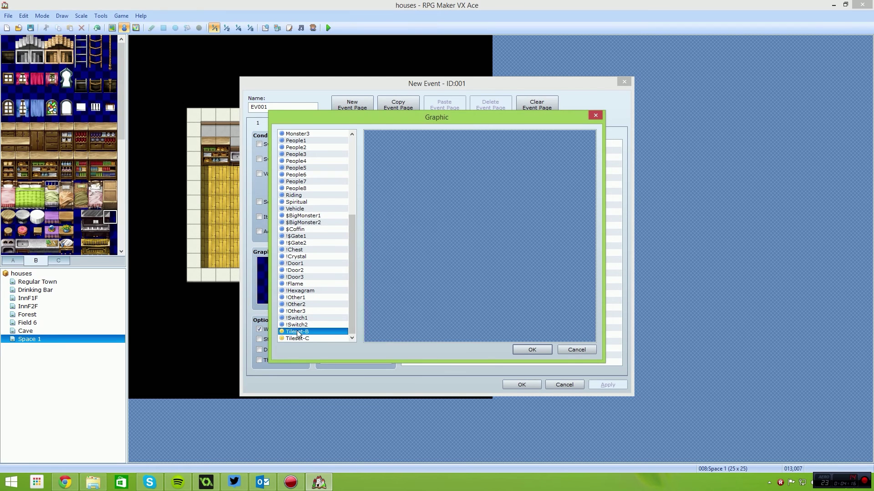
pyautogui.click(296, 331)
pyautogui.click(471, 315)
pyautogui.click(528, 349)
pyautogui.click(519, 385)
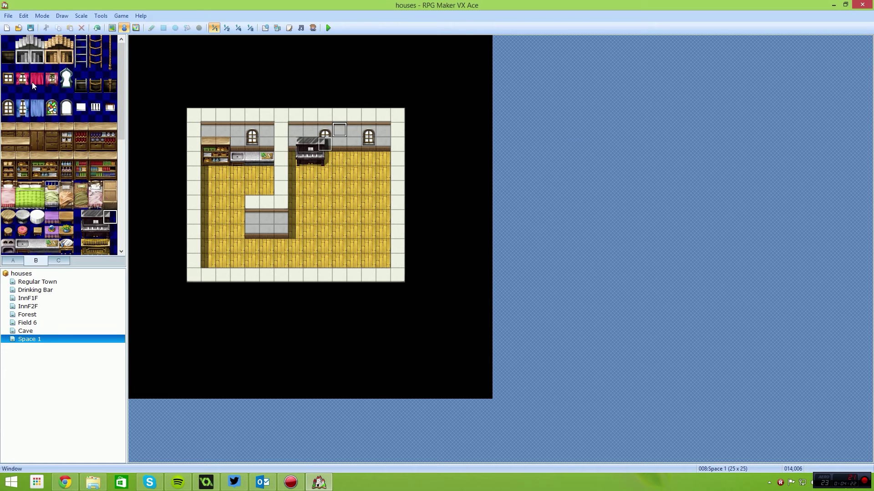
# Step: In Event mode, make the floor tile just below the piano the player's starting position
pyautogui.click(14, 117)
pyautogui.click(112, 28)
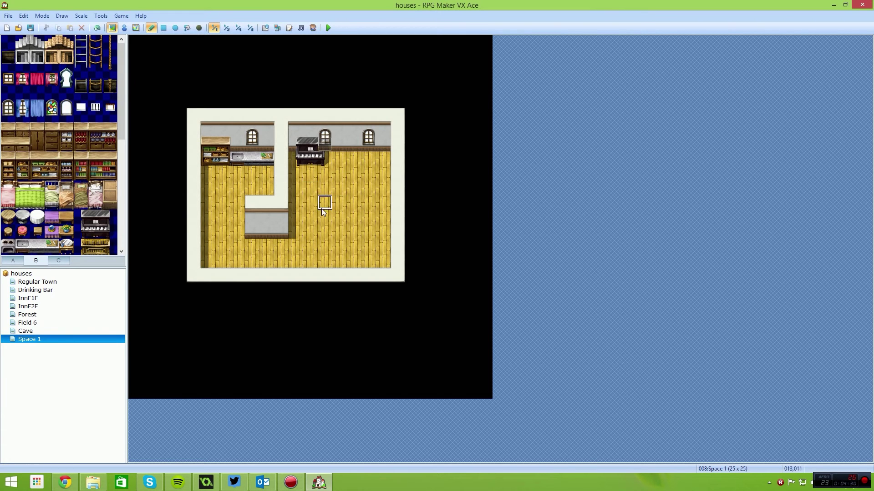
pyautogui.click(124, 28)
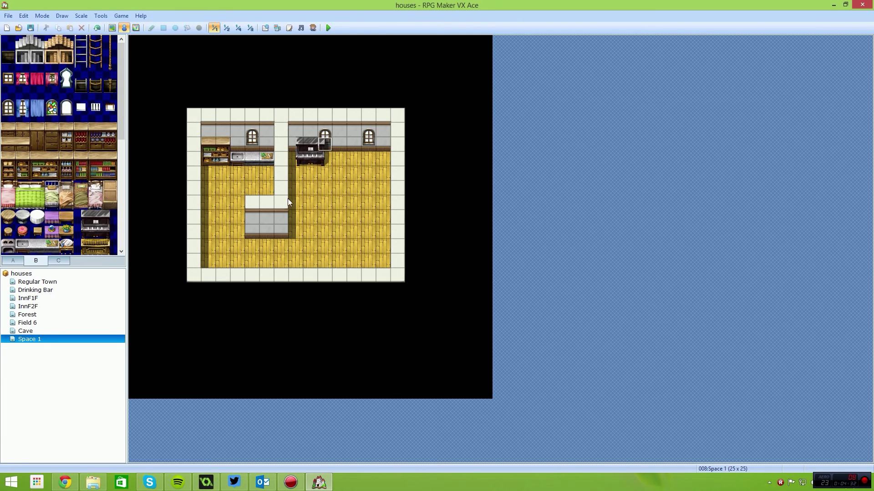
pyautogui.rightClick(300, 200)
pyautogui.click(337, 201)
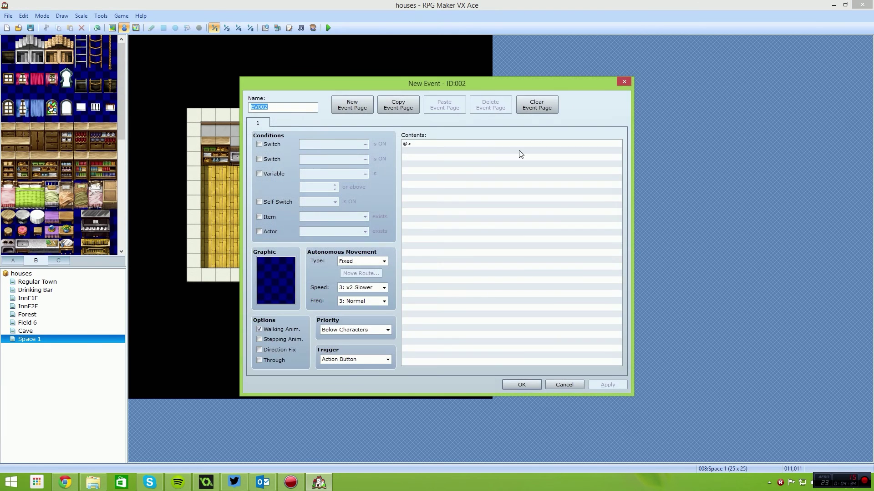
pyautogui.click(615, 85)
pyautogui.rightClick(306, 186)
pyautogui.moveTo(346, 268)
pyautogui.click(395, 268)
# Step: Save the houses project, walk around in a playtest, then close the game and resume map editing
pyautogui.click(329, 28)
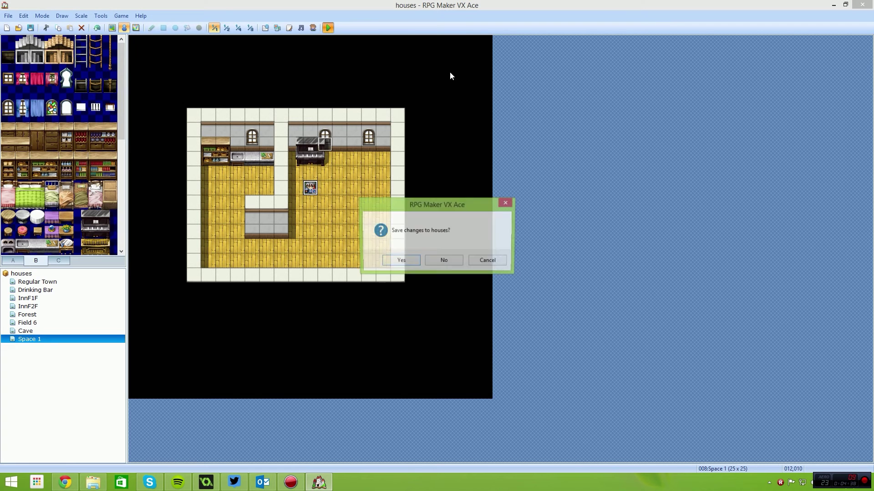
pyautogui.click(410, 259)
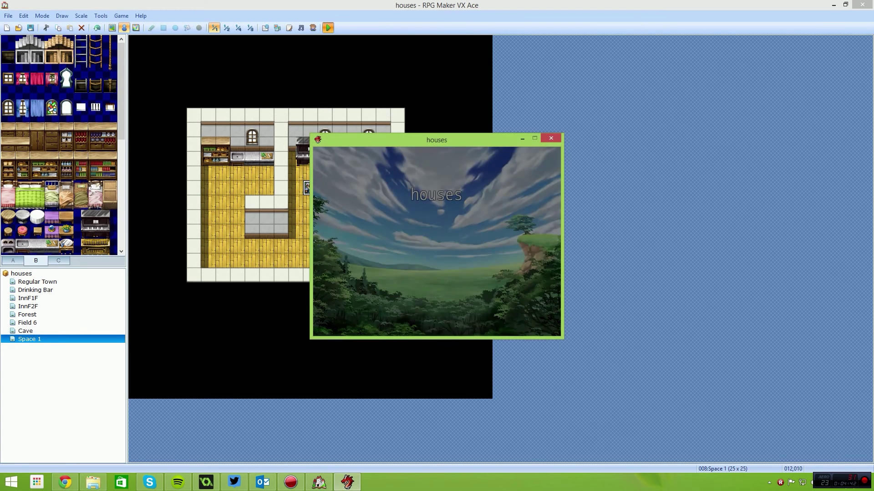
pyautogui.press('Up')
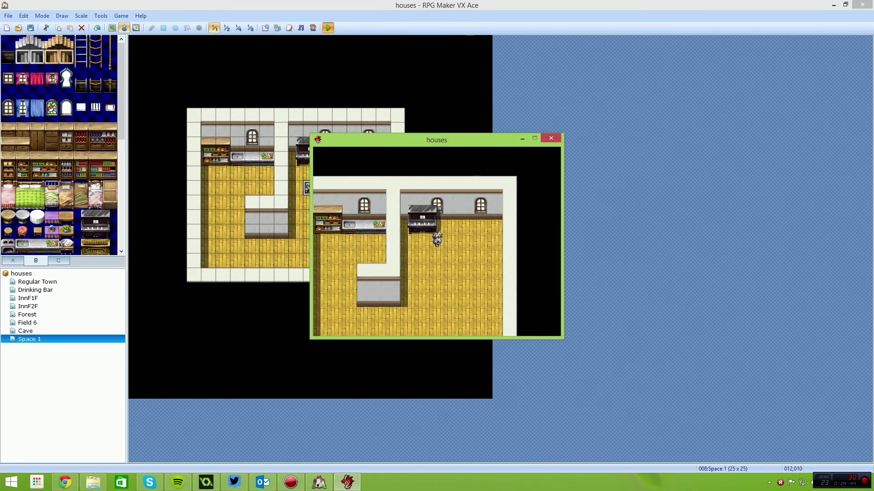
pyautogui.click(551, 138)
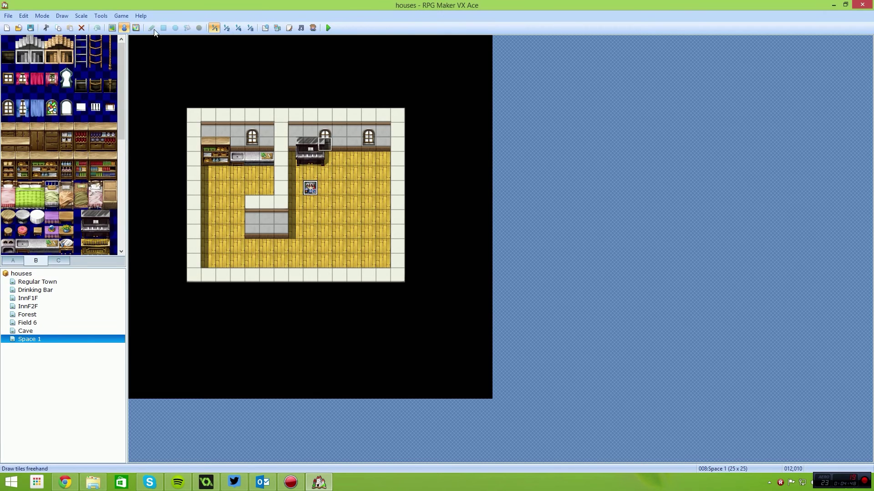
pyautogui.click(111, 28)
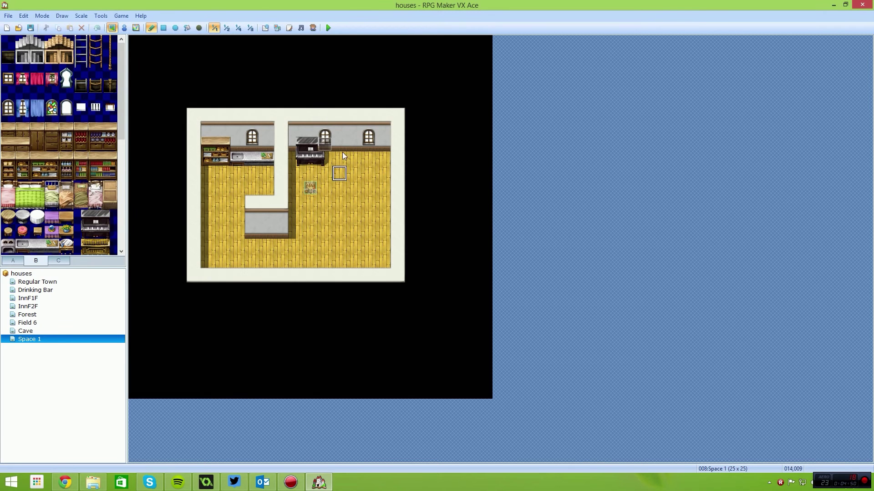